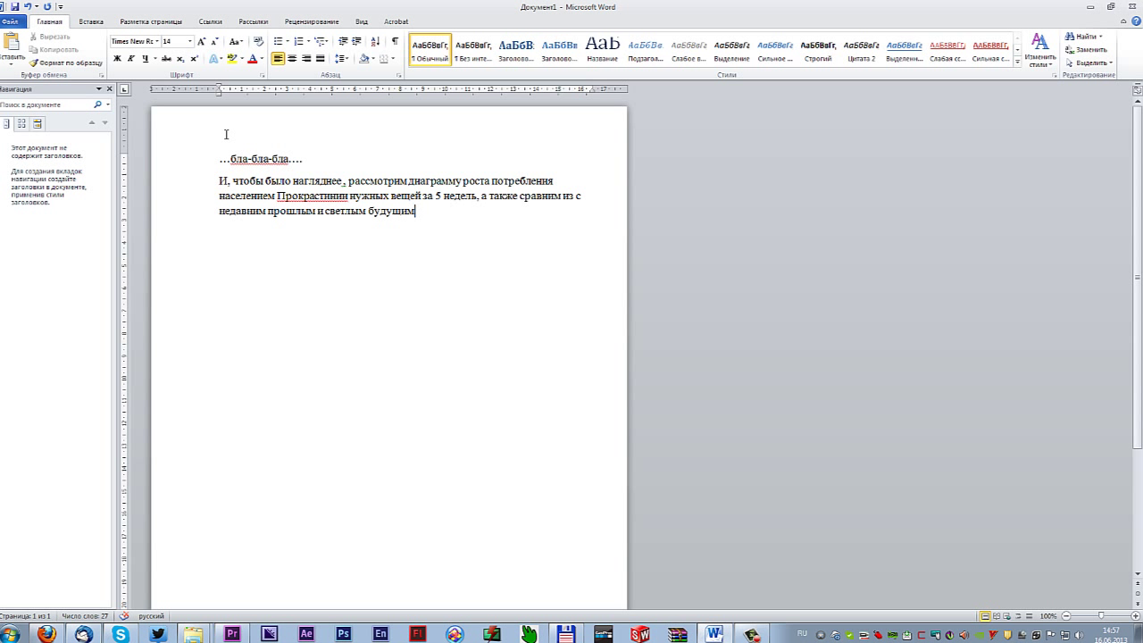
Step: Insert a default Clustered Column chart into the Word document
left_click(91, 23)
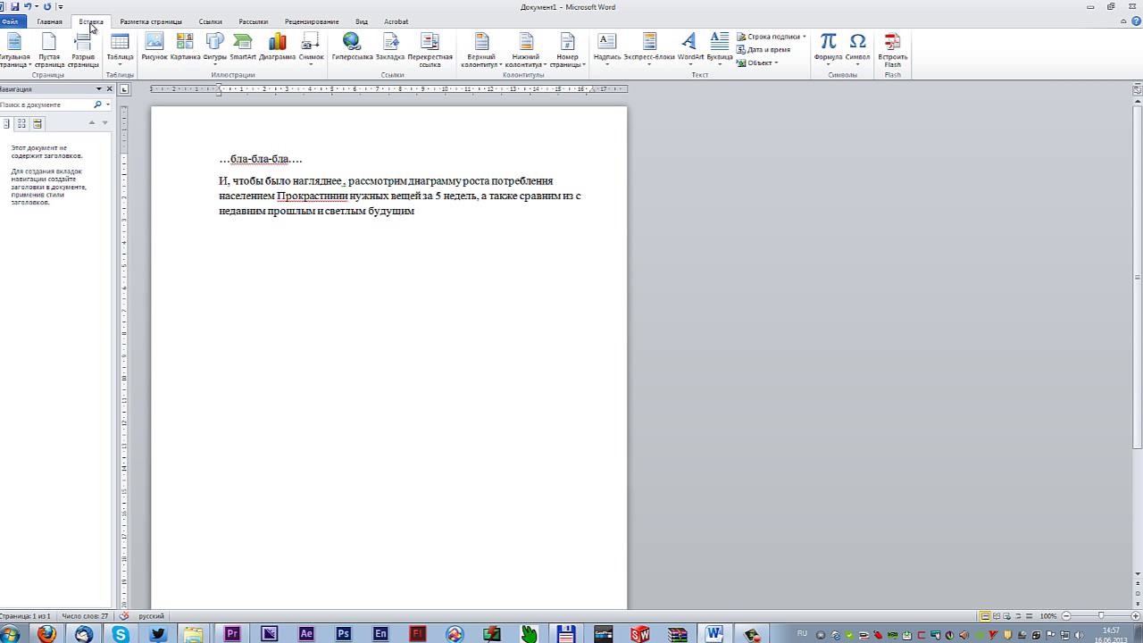
left_click(277, 54)
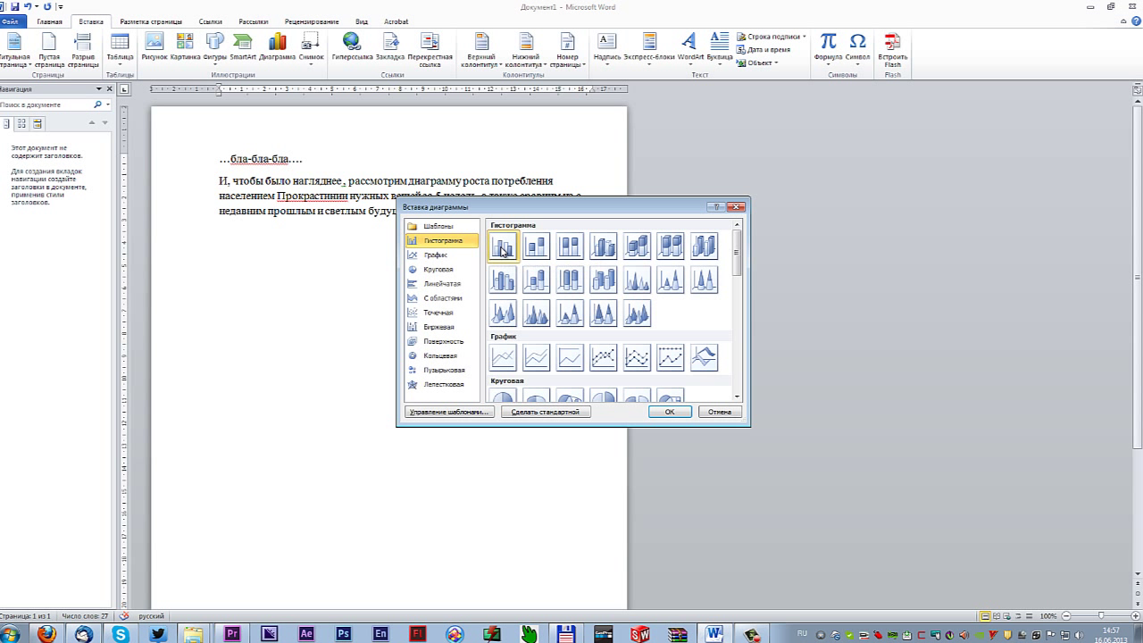
left_click(665, 412)
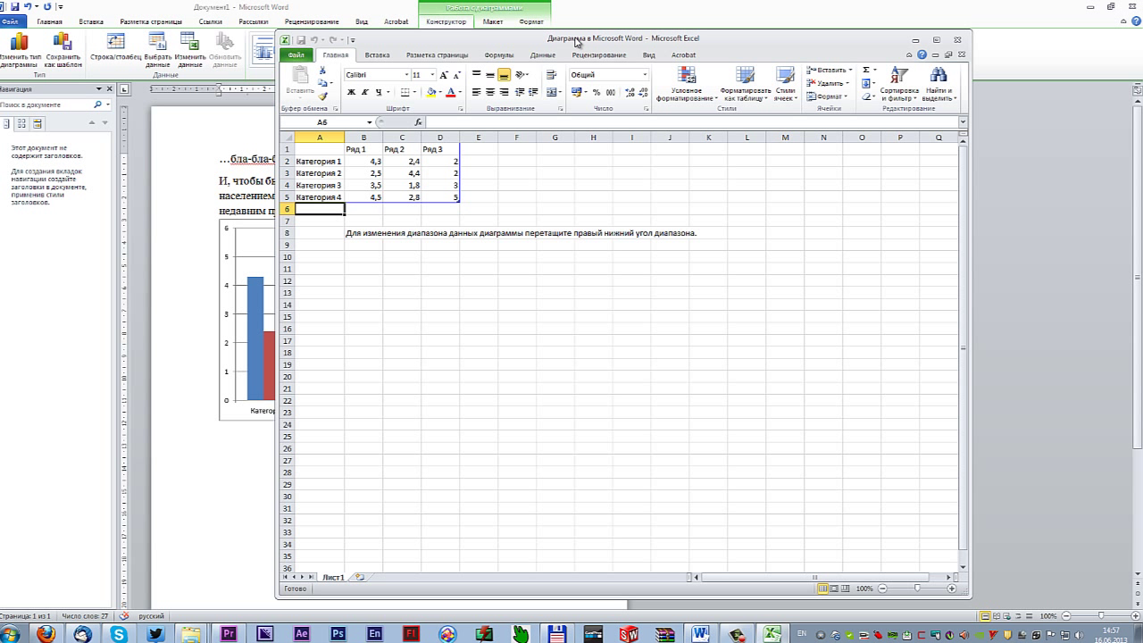
Step: Move the Excel data sheet aside and paste the week category names into column A
left_click_drag(576, 42, 860, 84)
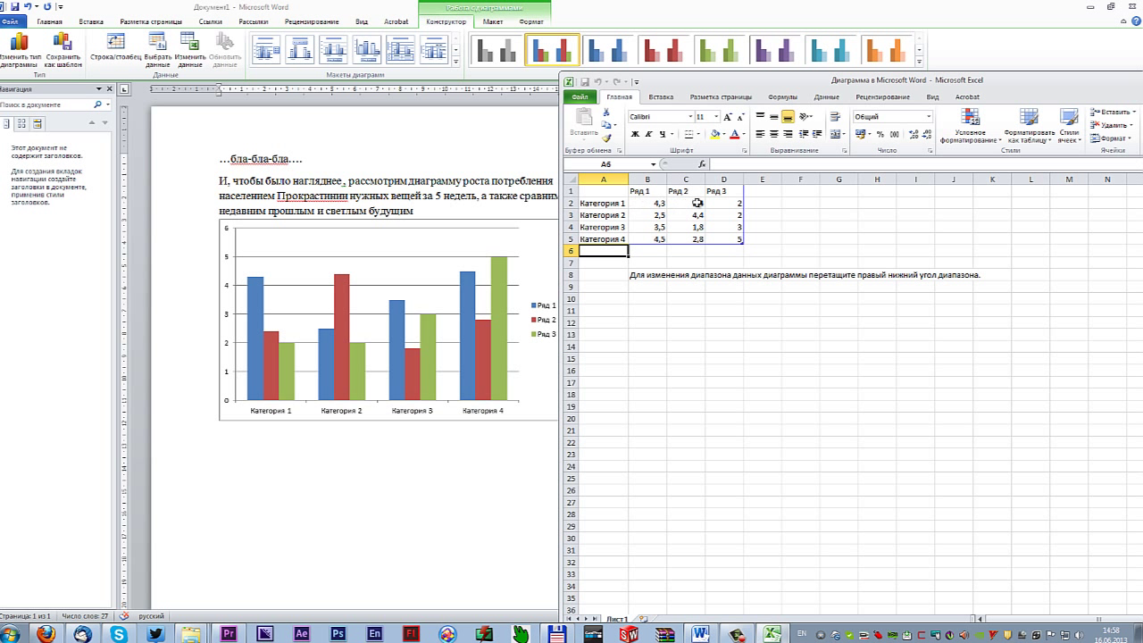
left_click(623, 205)
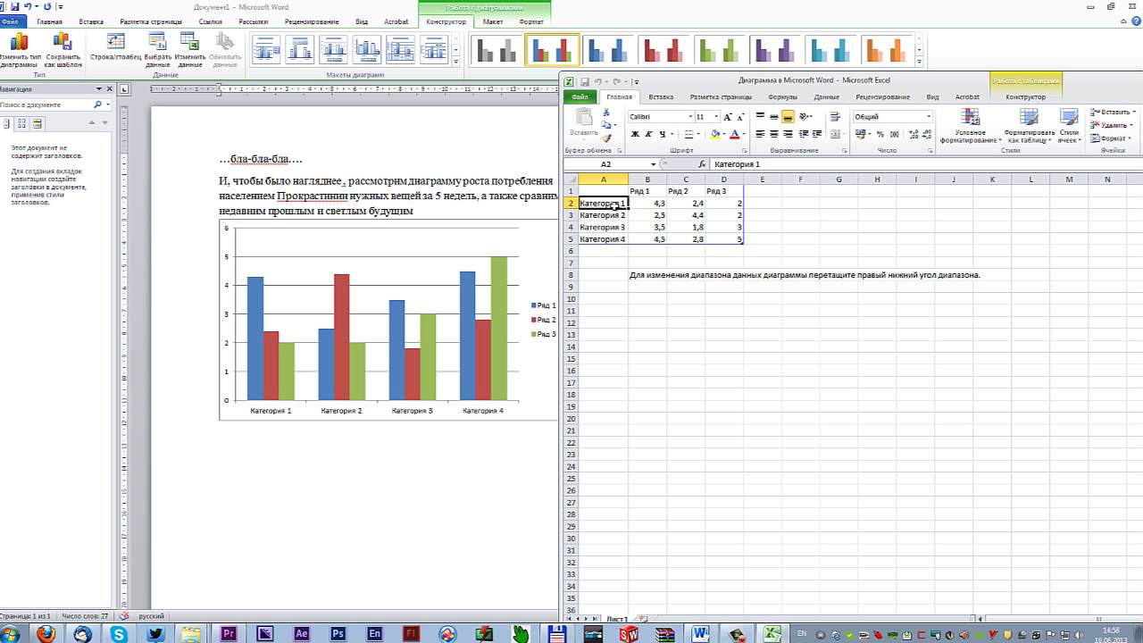
type("темное прошлое 3 недели назад 2 недели назад прошлая неделя эта неделя светлое будущее")
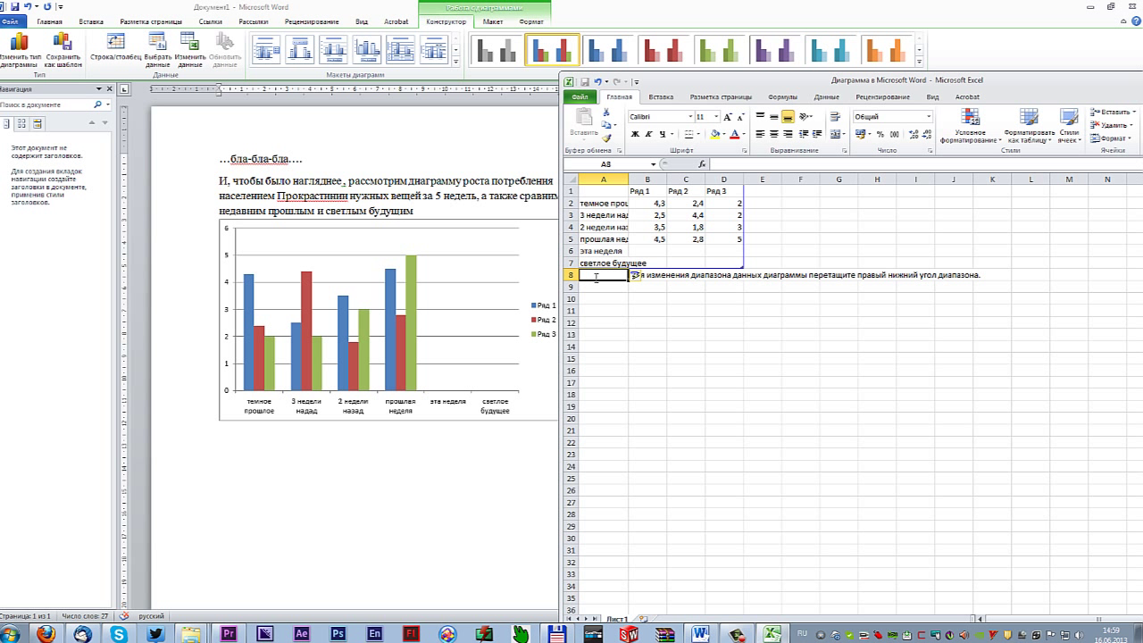
Step: Add 'очень светлое' as the seventh category and extend the chart data range to row 8
type("очень")
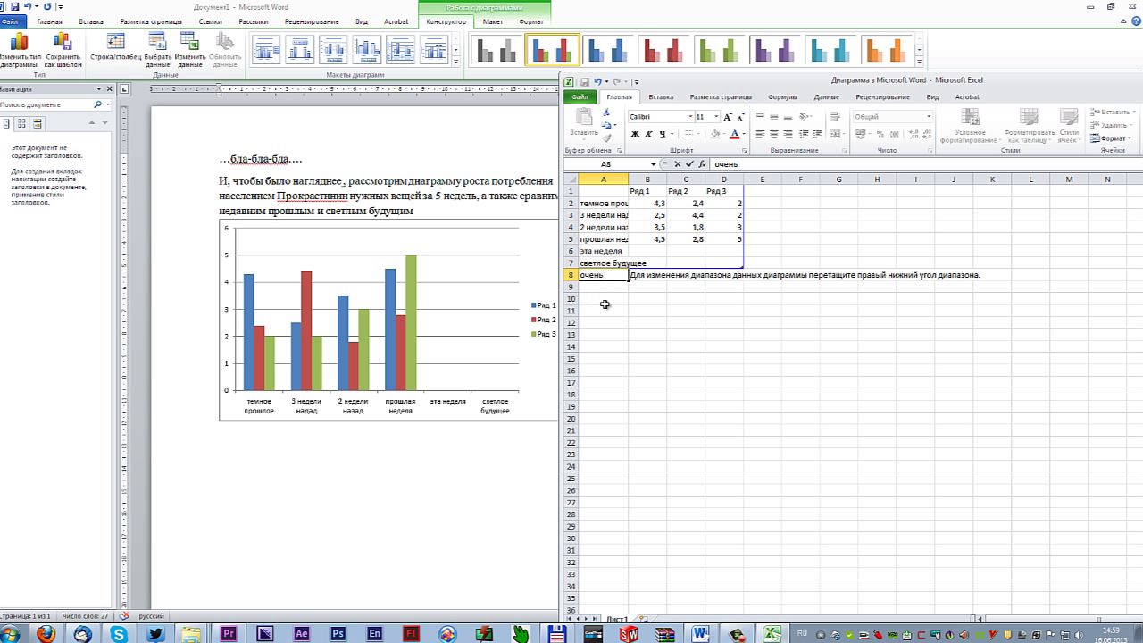
type(" светлое")
key("Return")
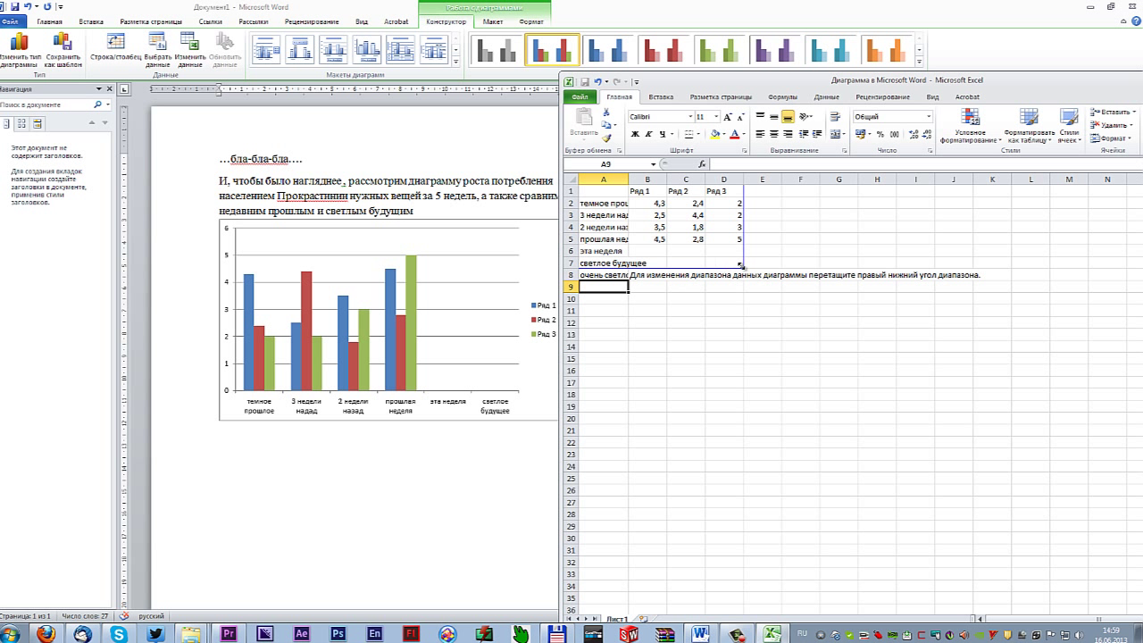
left_click_drag(742, 266, 743, 280)
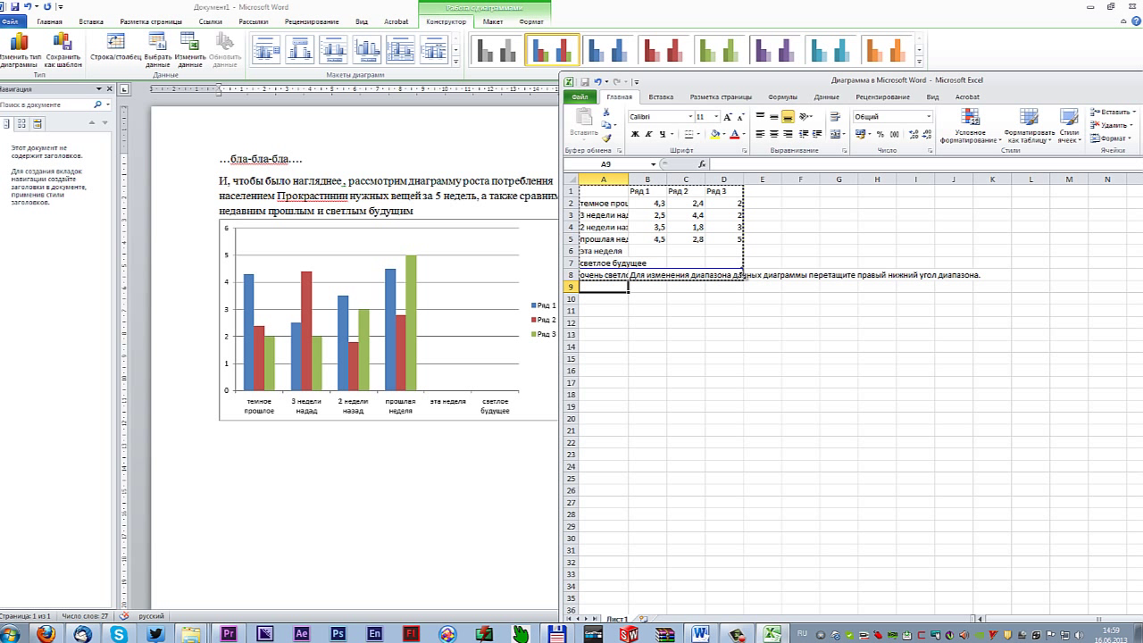
left_click_drag(743, 279, 743, 281)
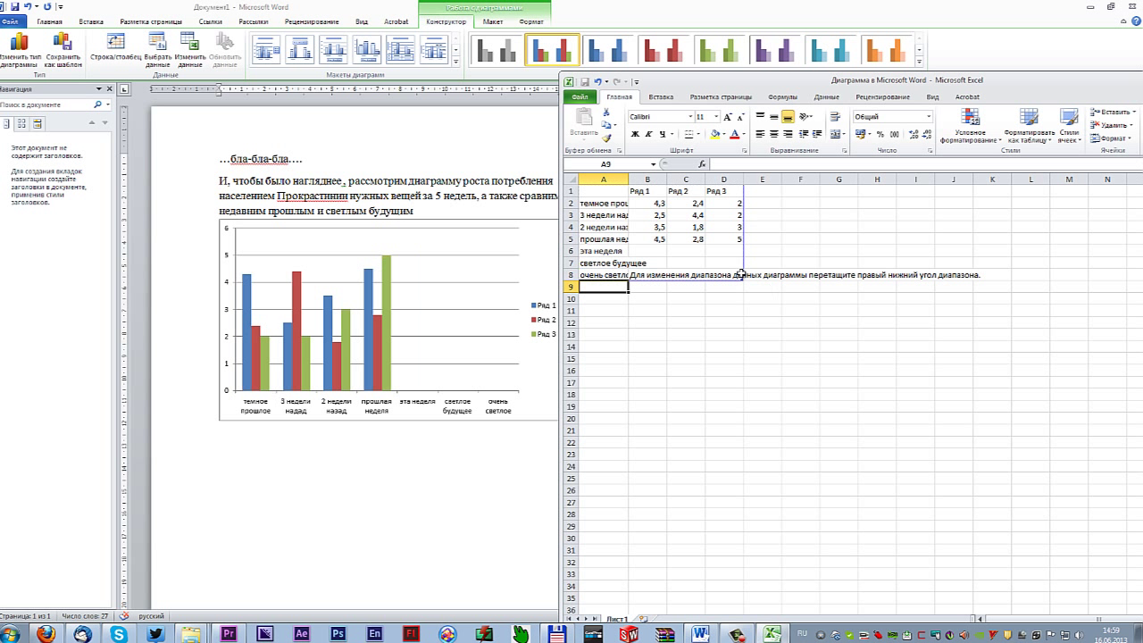
left_click(650, 276)
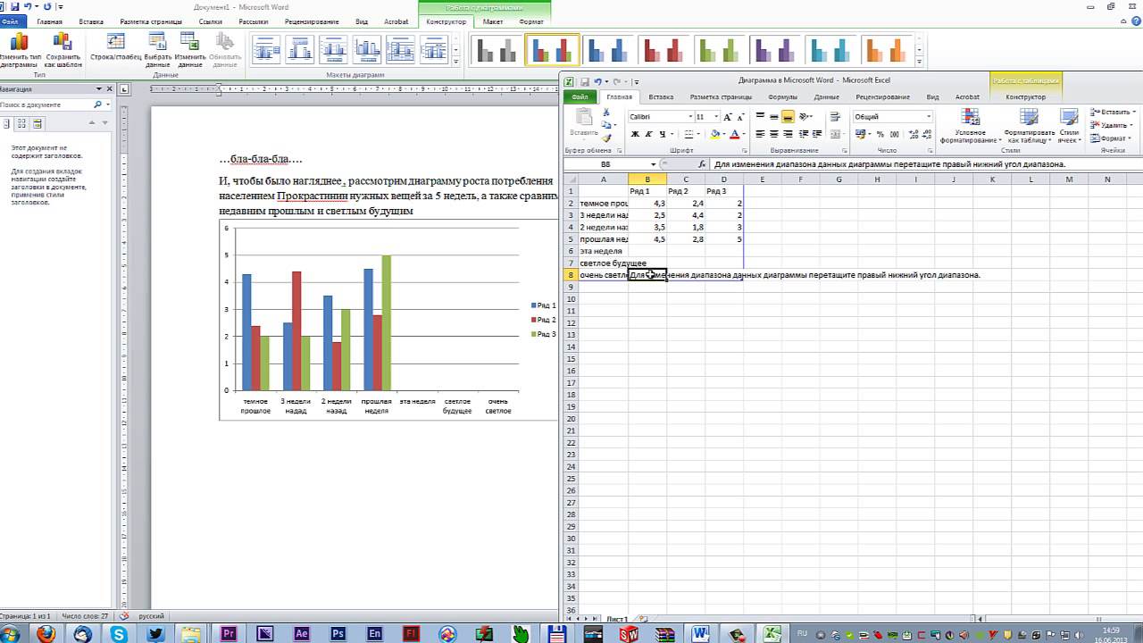
Step: Enter the first weekly values 1000, 1100 and 1300 in B2:B4
left_click(649, 204)
type("1000")
key("Return")
type("100")
left_click(649, 219)
type("1100")
key("Return")
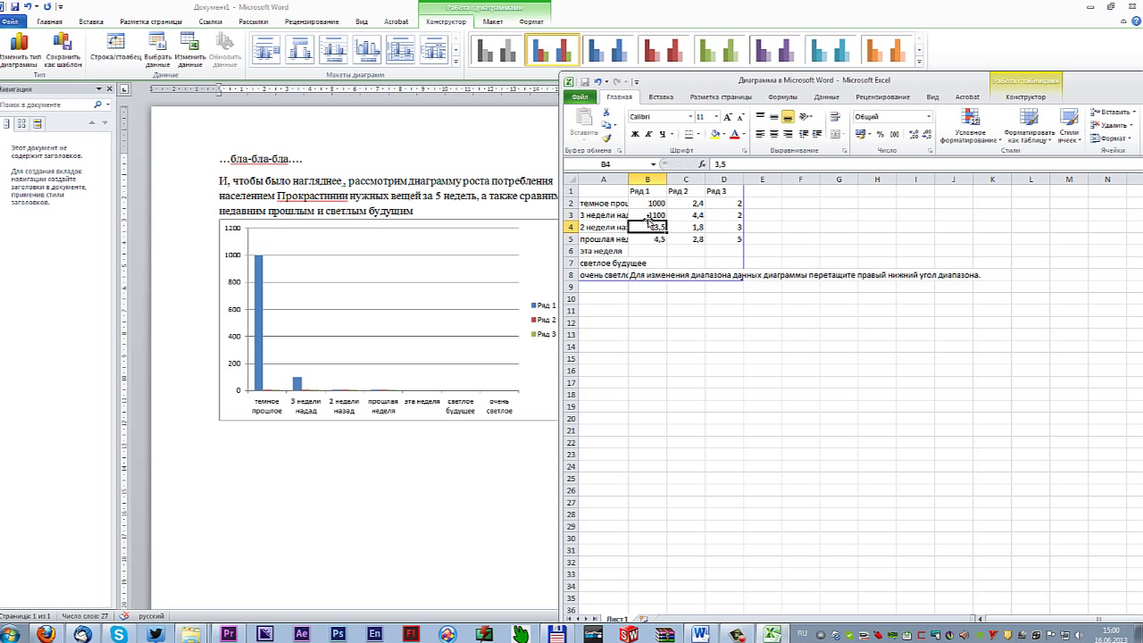
type("1300")
key("Return")
Step: Enter the remaining weekly values 1200, 1400, 1500 and 2000 in B5:B8
type("1200")
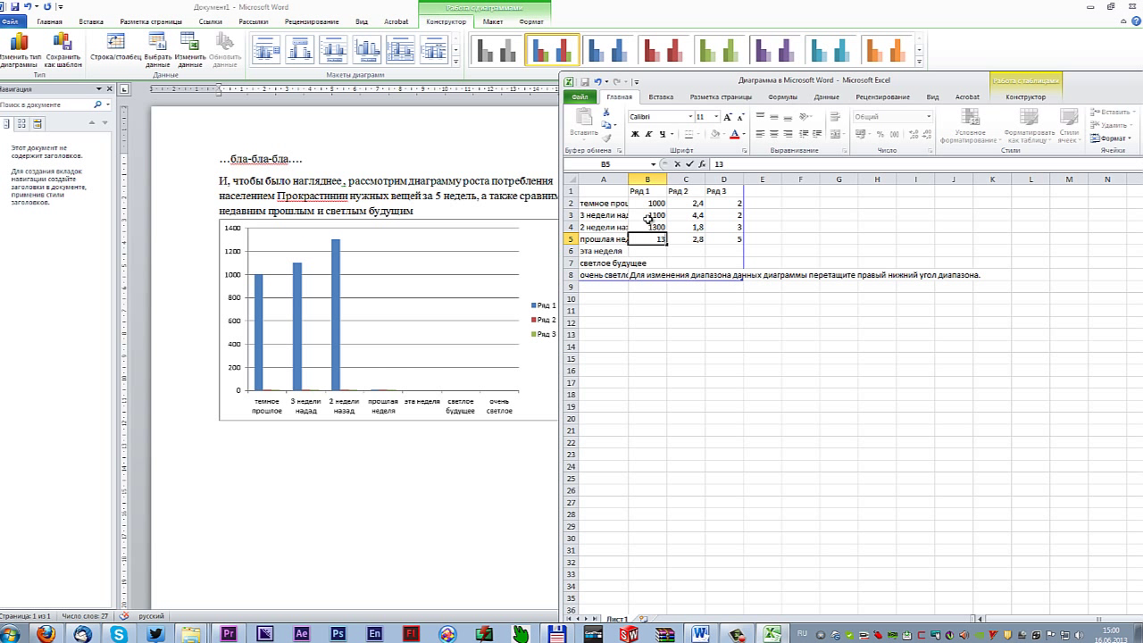
key("Return")
type("1400")
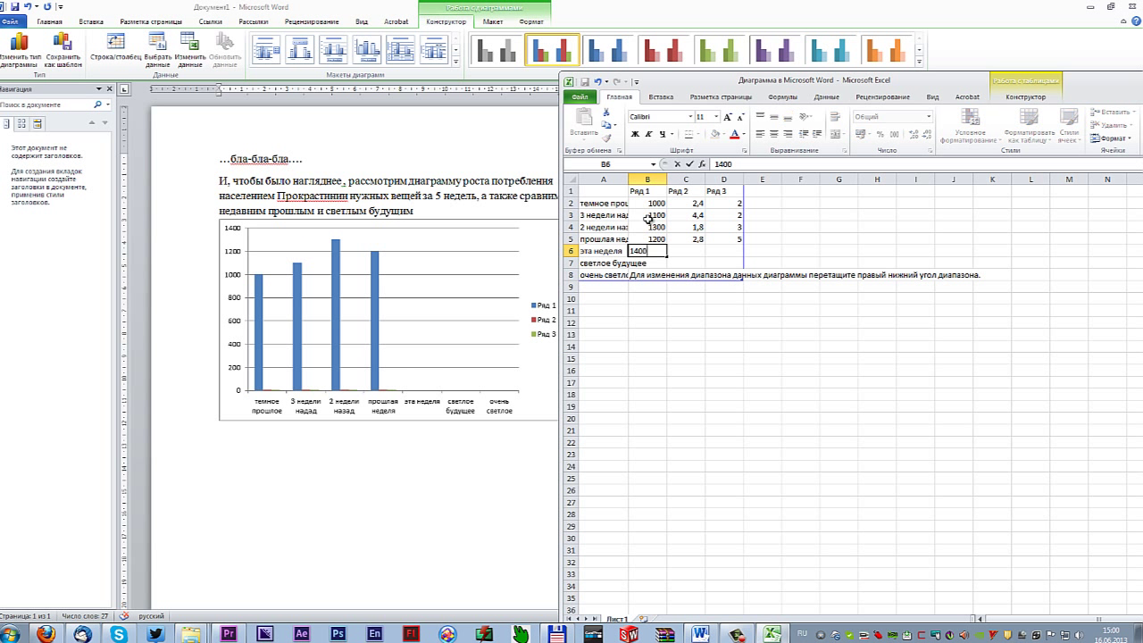
key("Return")
type("1")
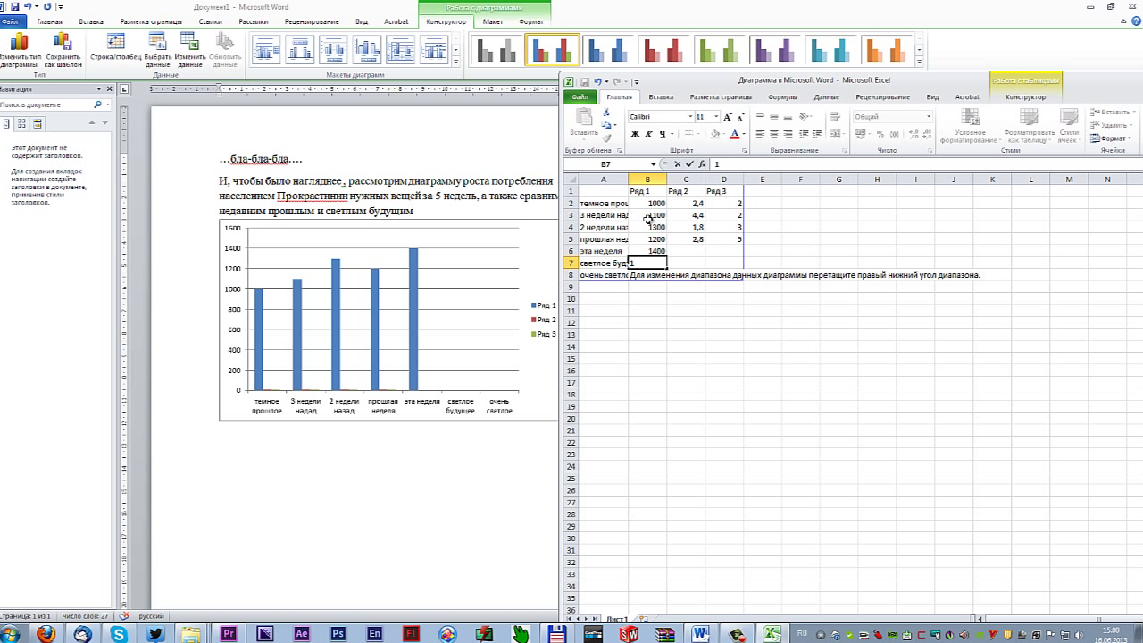
type("500")
key("Return")
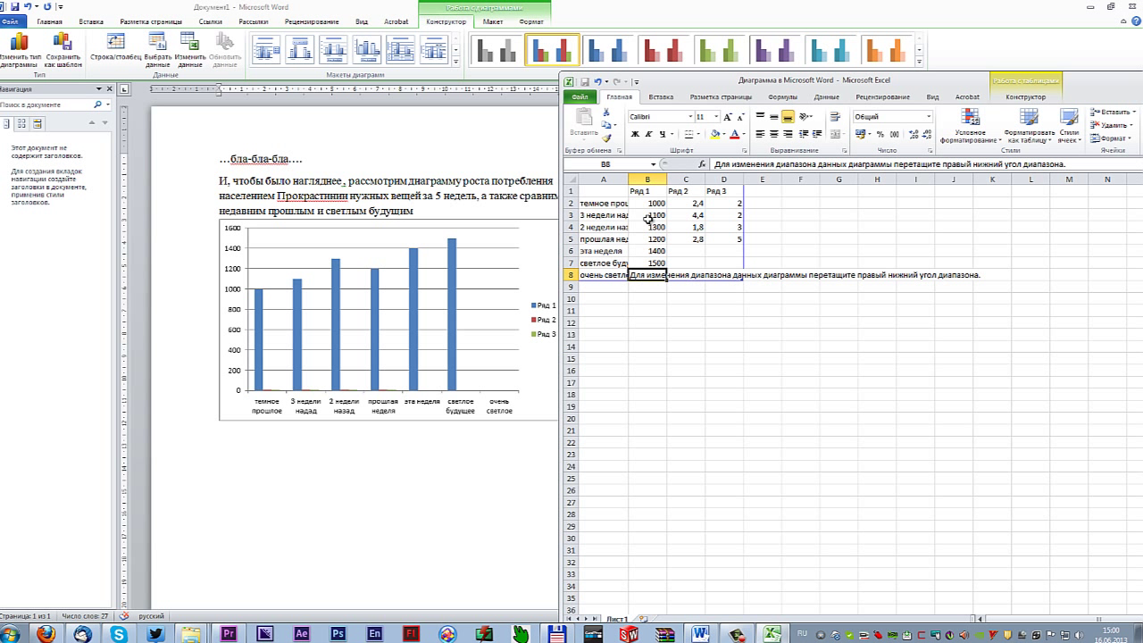
type("2000")
key("Return")
Step: Name the first series 'Нужные вещи' in cell B1
left_click(648, 191)
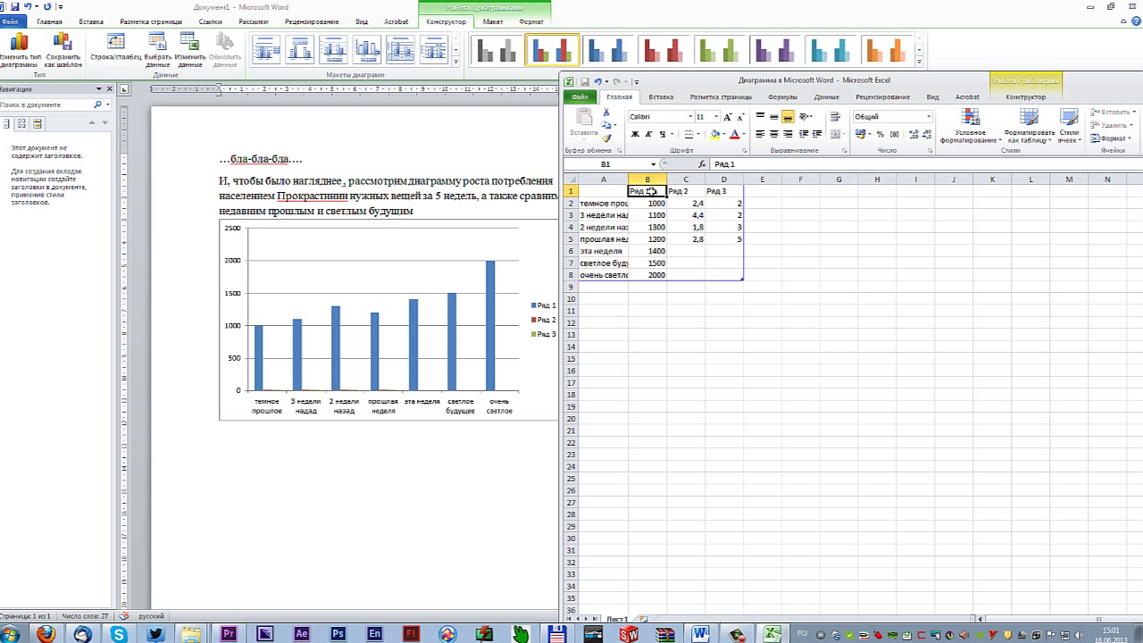
type("Нужные вещи")
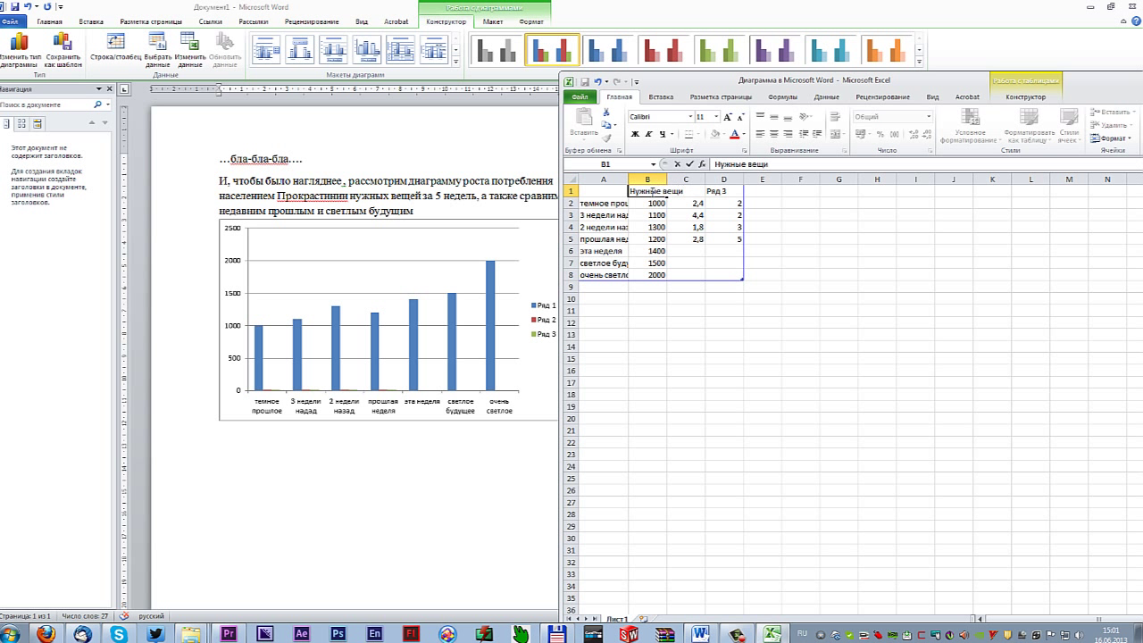
key("Tab")
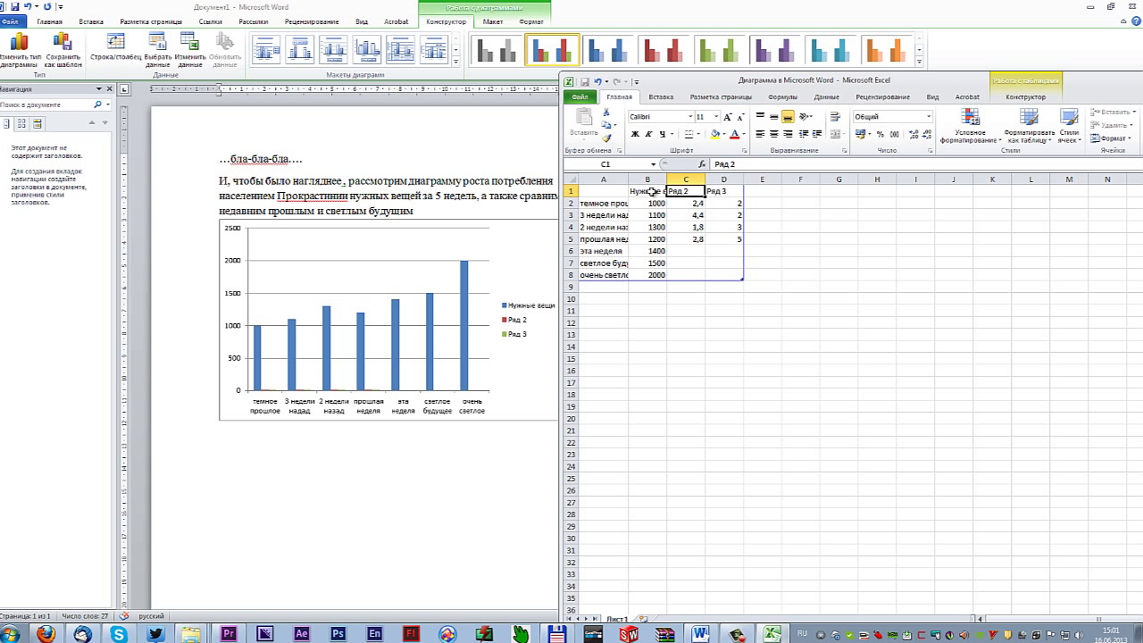
Step: Fill column C with week-over-week ratios: 1 in C2, then =B3/B2 filled down to C8
left_click(681, 203)
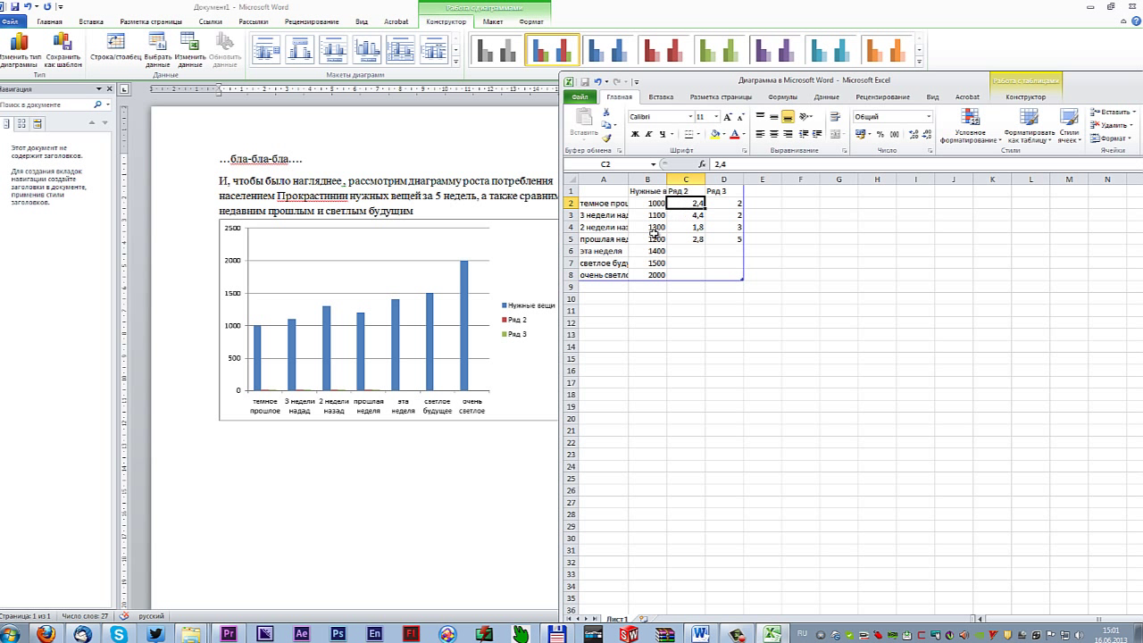
type("1")
key("Return")
type("=")
key("Left")
type("/")
key("Left")
key("Up")
key("ctrl+Return")
left_click_drag(681, 216, 683, 275)
key("ctrl+d")
Step: Select the ratio range C2:C8 and open its number formatting options
left_click_drag(683, 203, 683, 275)
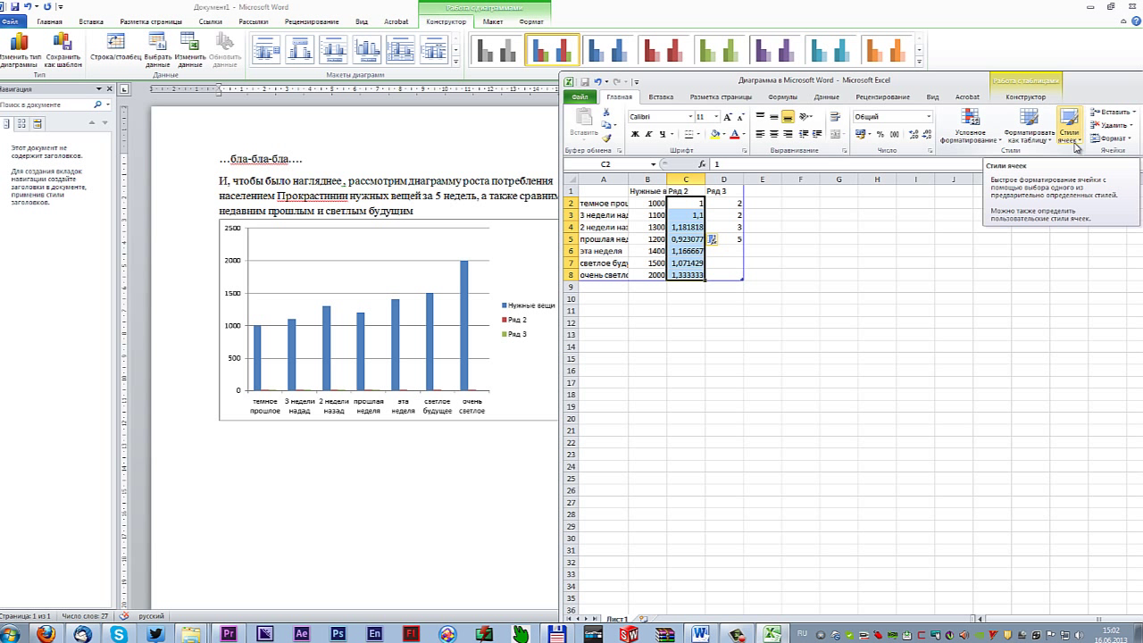
left_click(1100, 141)
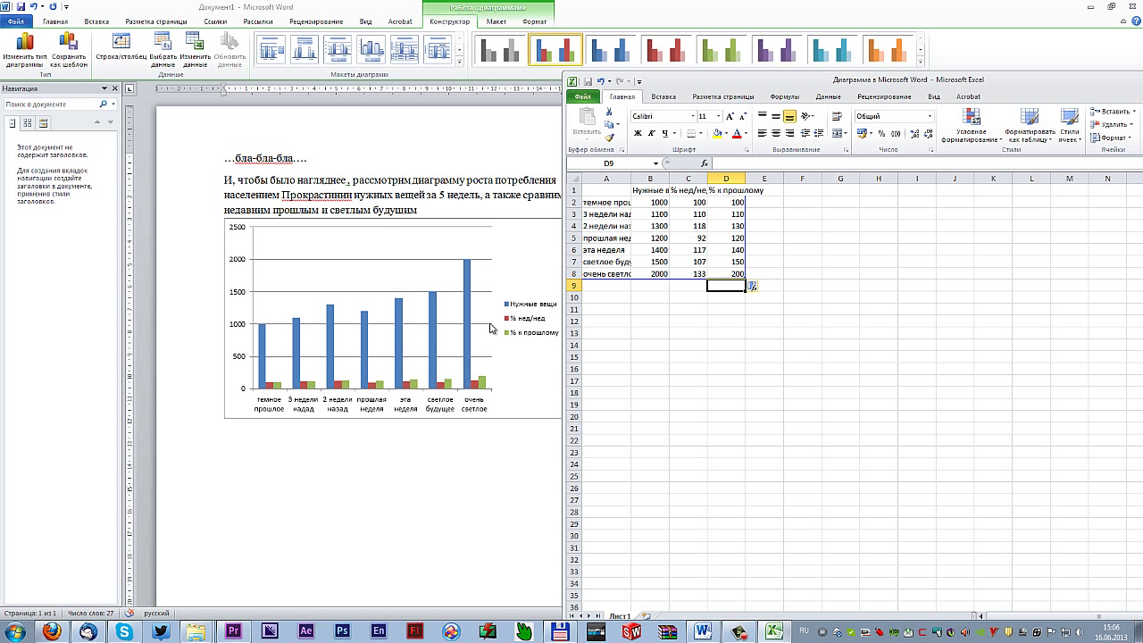
left_click(483, 382)
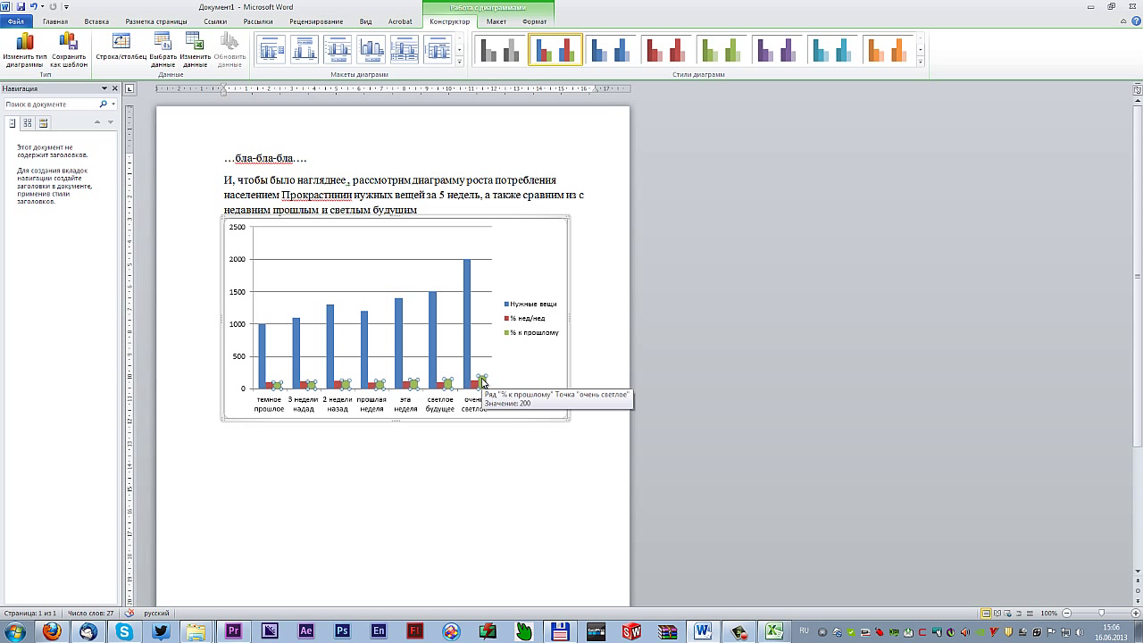
Step: Plot the green '% к прошлому' series on the secondary axis with 100% series overlap
right_click(483, 382)
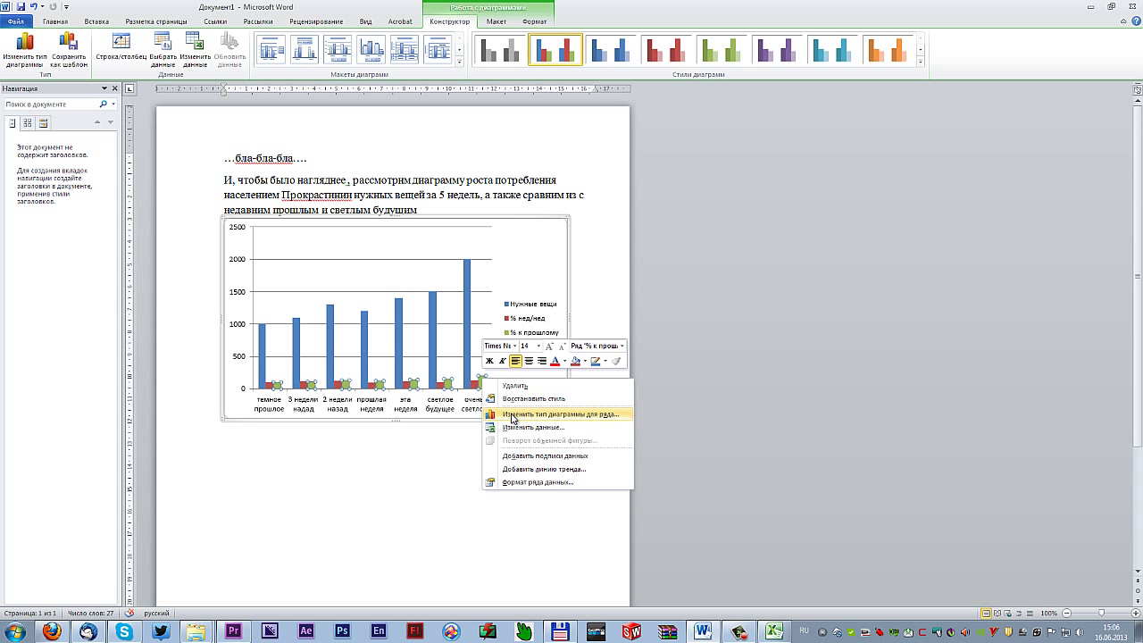
left_click(518, 482)
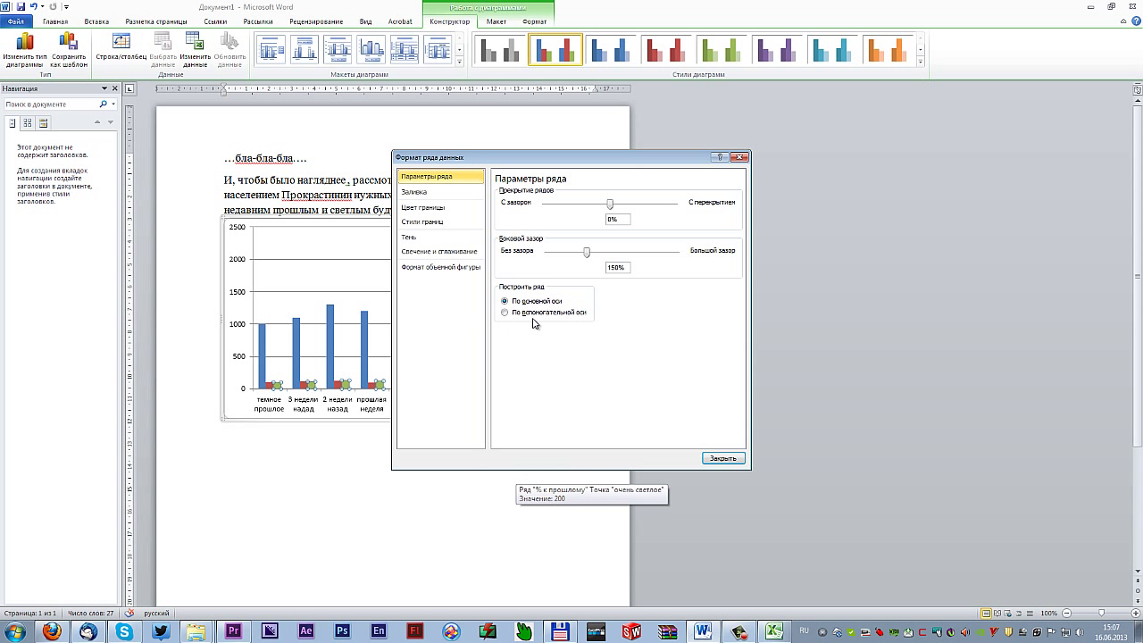
left_click(507, 313)
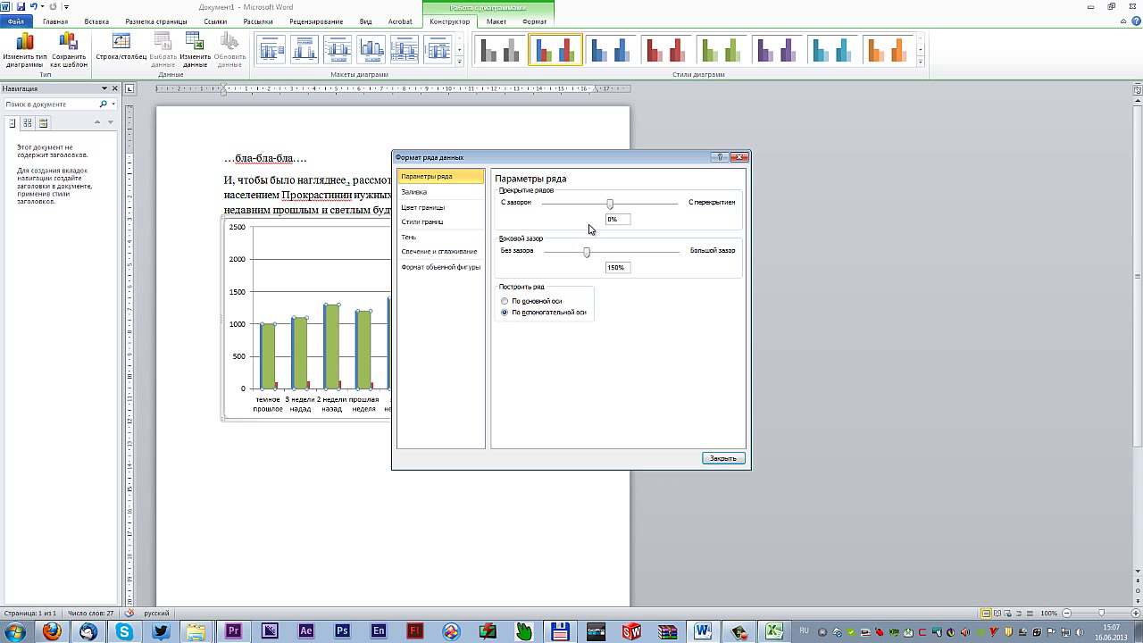
left_click_drag(613, 205, 689, 216)
left_click(722, 458)
right_click(470, 384)
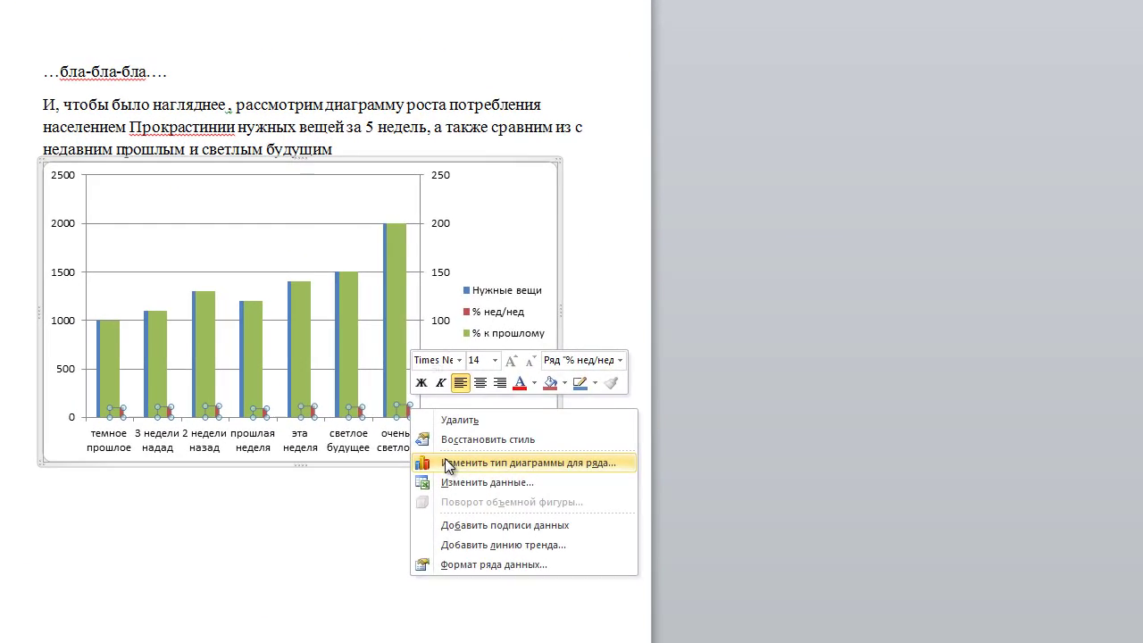
Step: Change the '% нед/нед' and '% к прошлому' series to Line with Markers
left_click(494, 420)
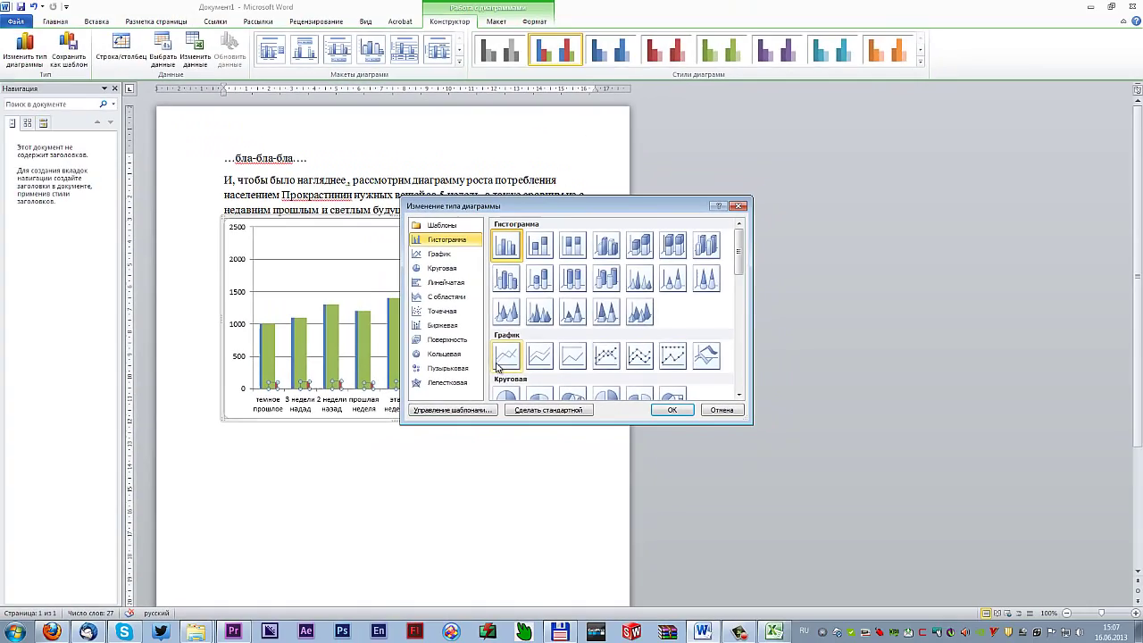
left_click(612, 364)
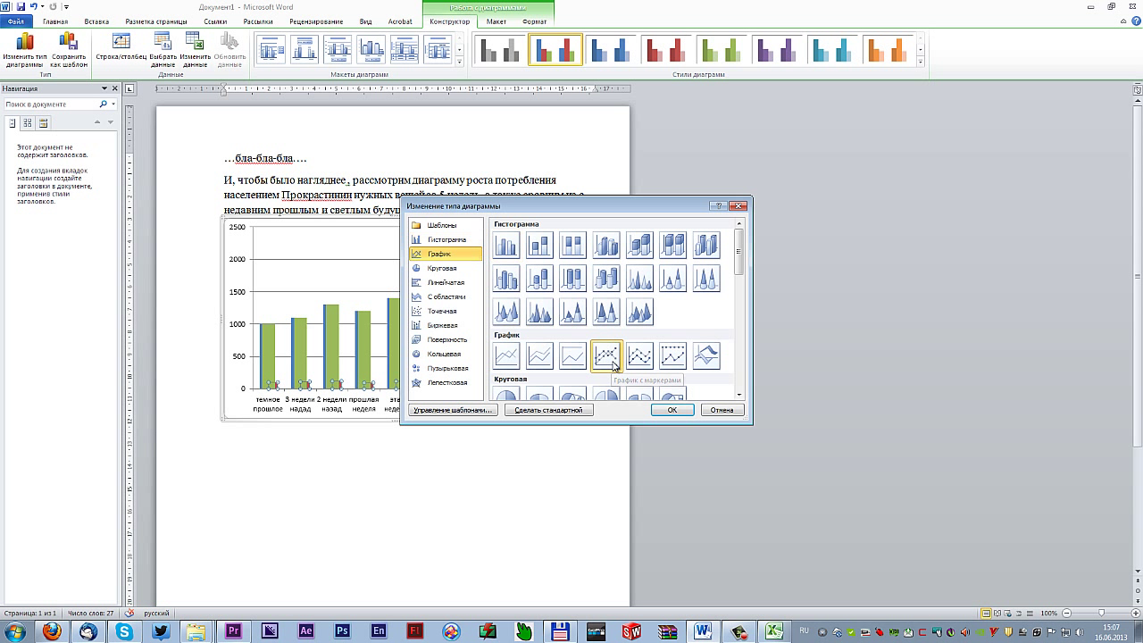
left_click(668, 410)
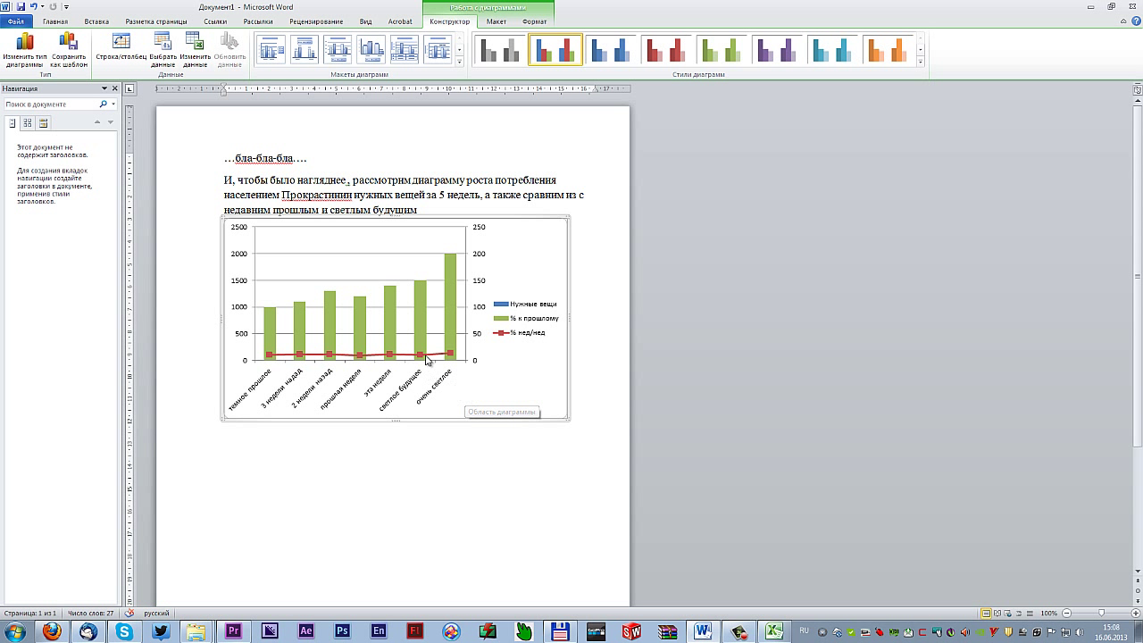
left_click(454, 326)
right_click(453, 326)
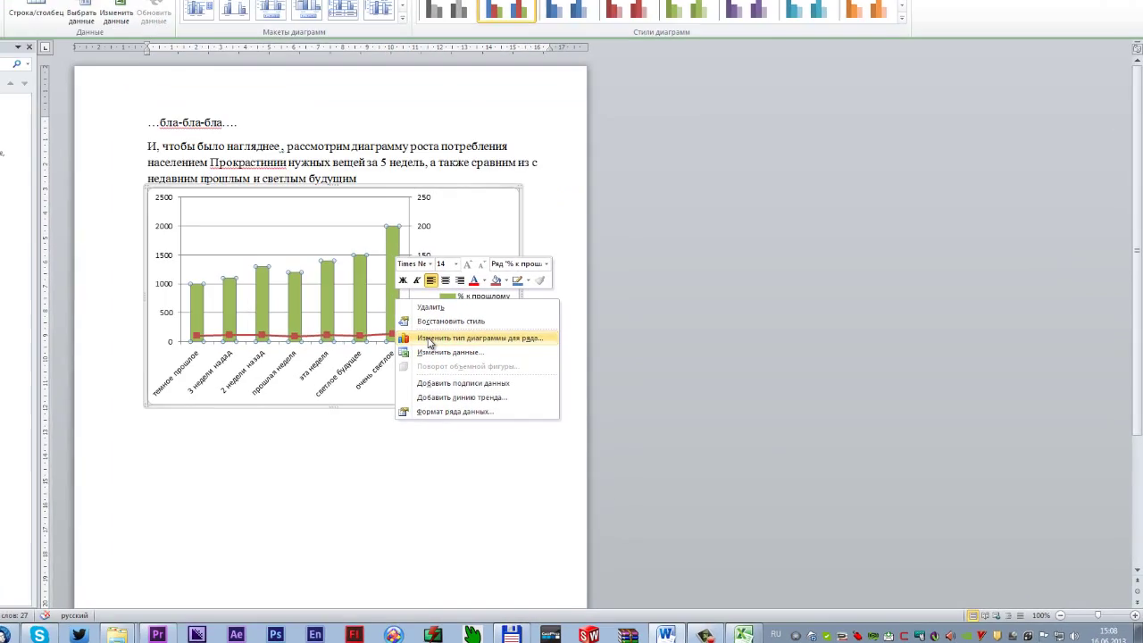
left_click(275, 285)
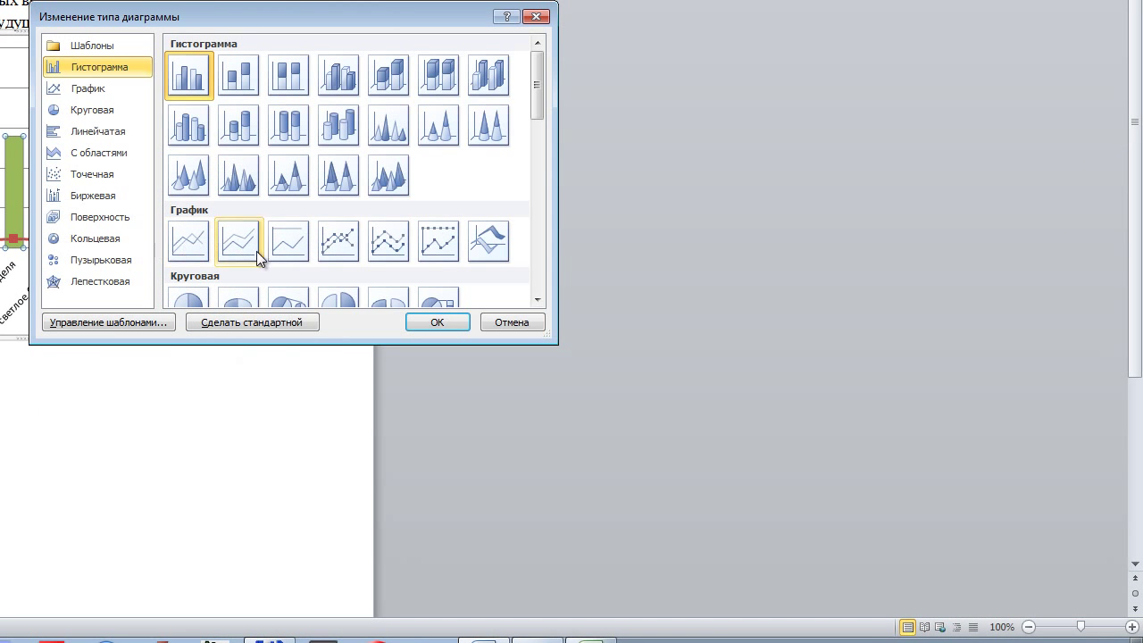
left_click(339, 250)
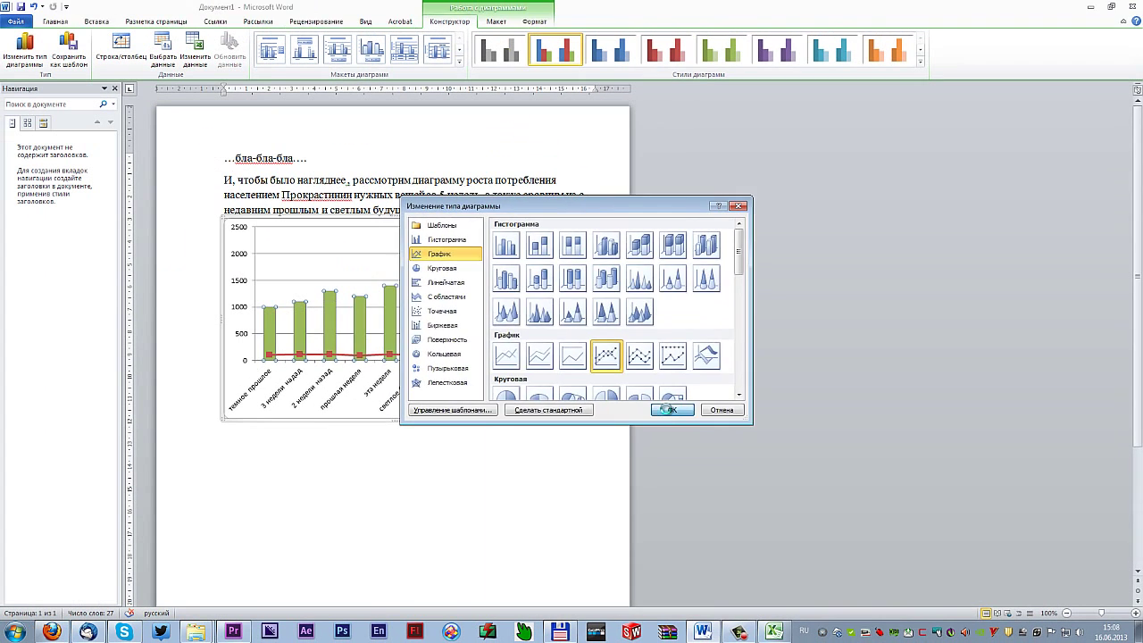
left_click(667, 409)
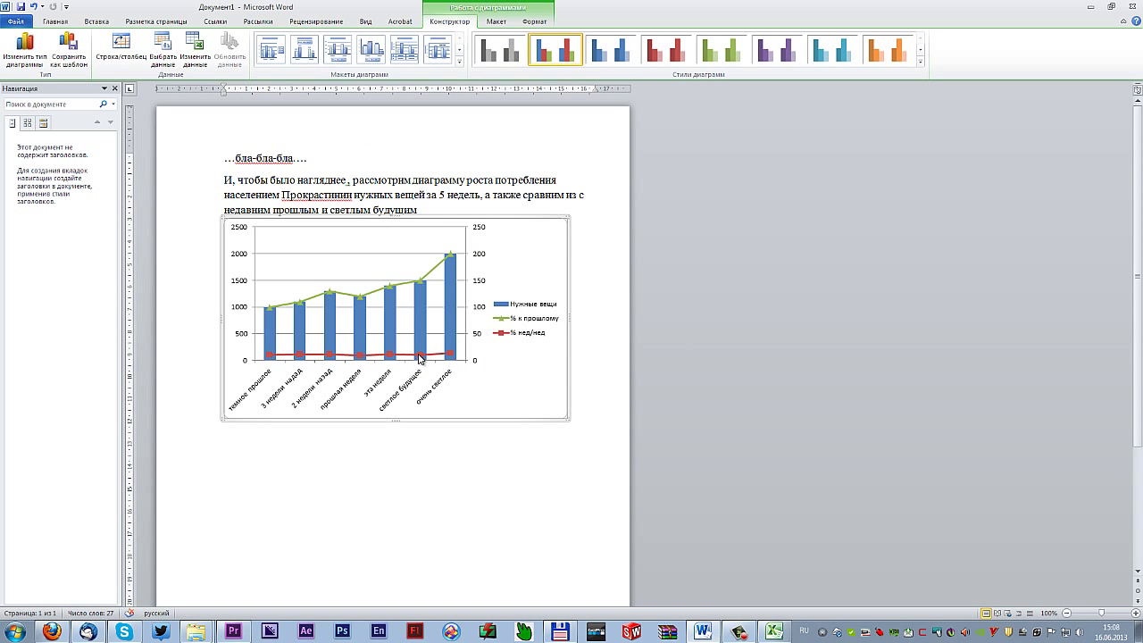
Step: Review the weekly data in Excel, then return to the chart in Word
mouse_move(420, 357)
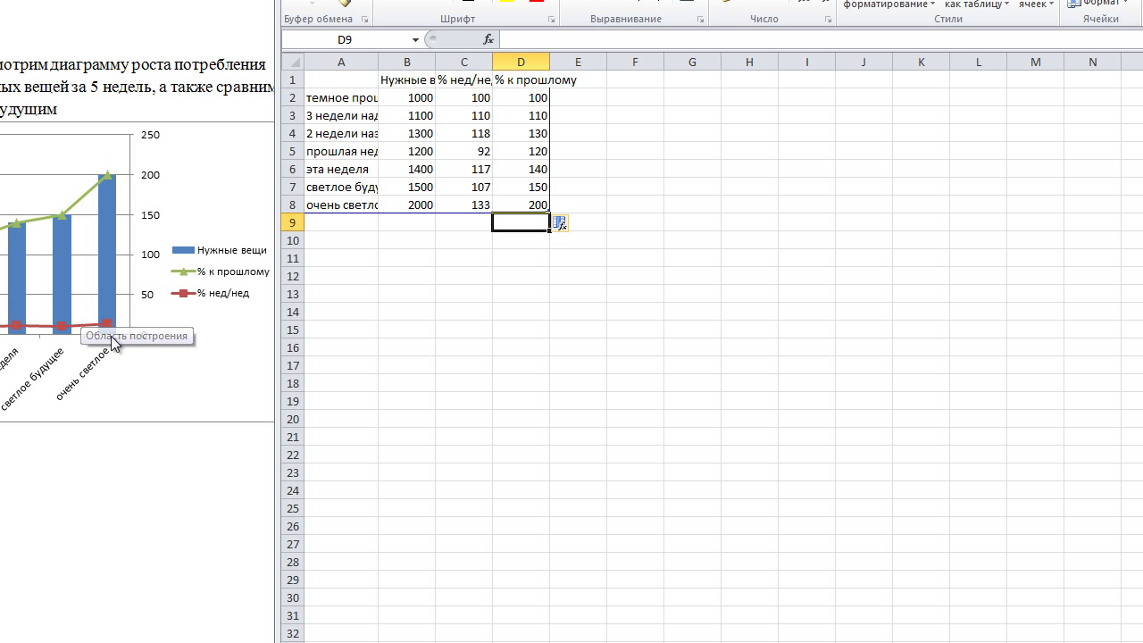
left_click(150, 256)
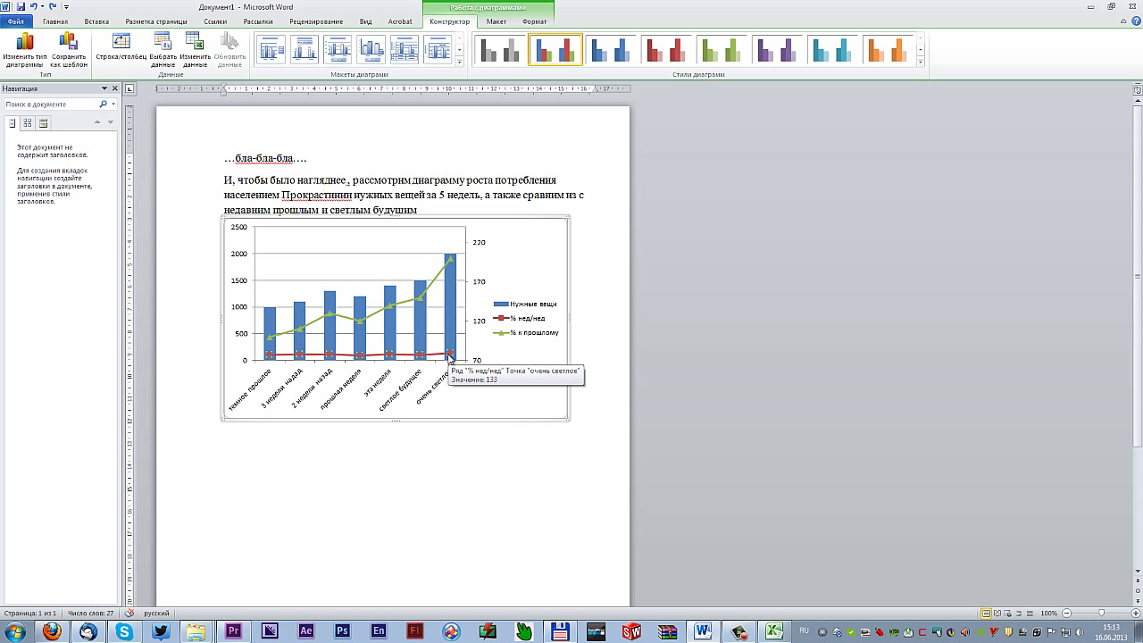
Step: Put the red '% нед/нед' line on the secondary axis via Format Data Series
right_click(449, 355)
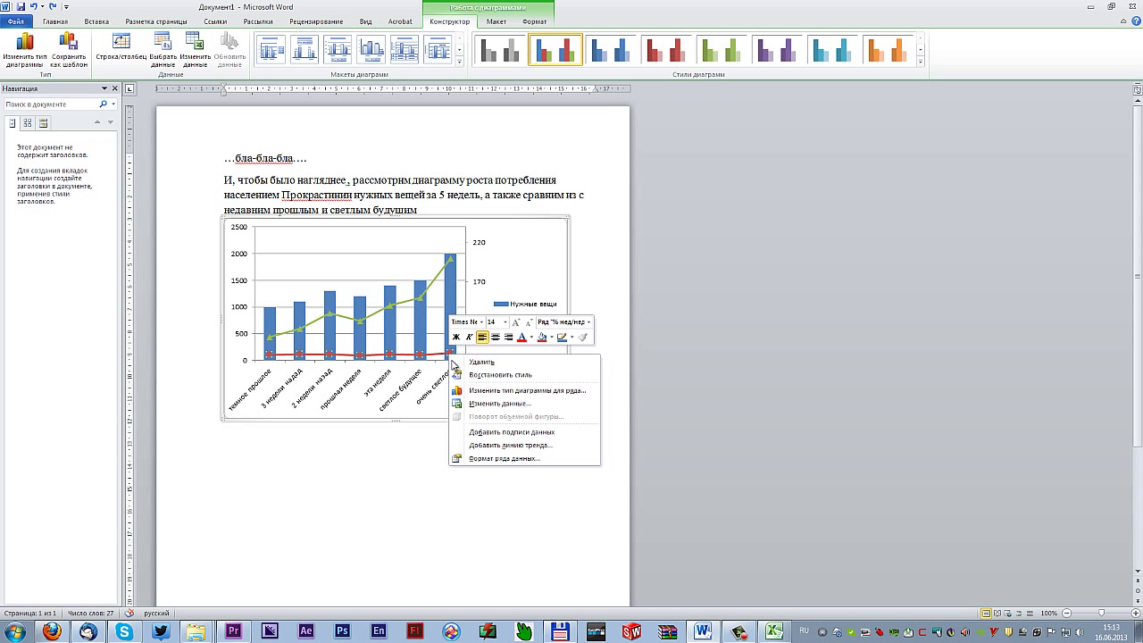
left_click(461, 459)
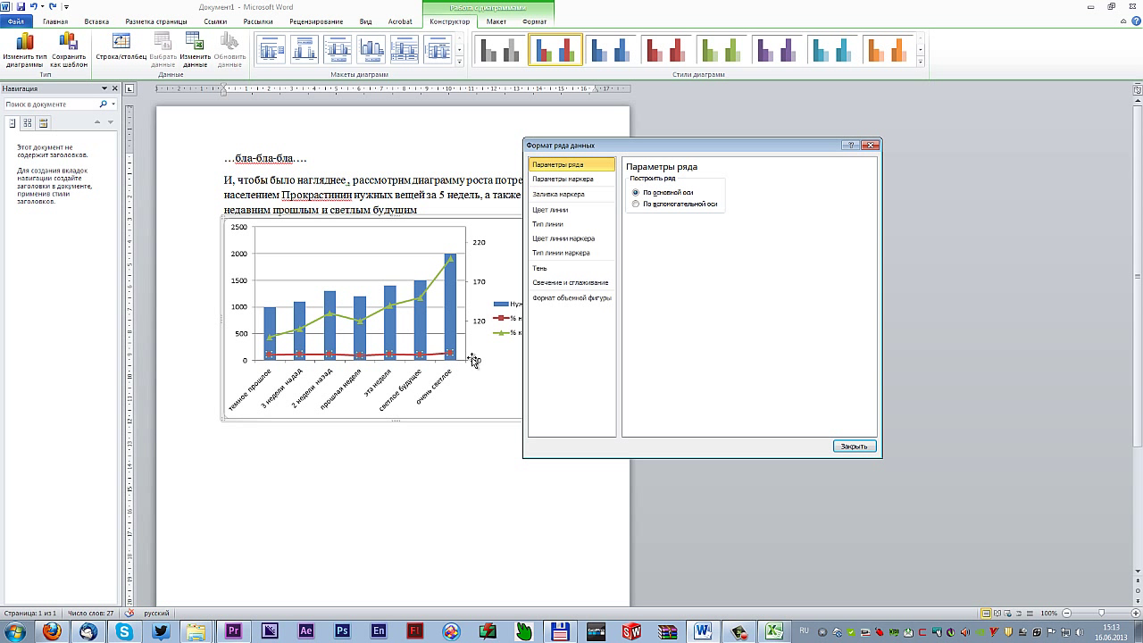
left_click(635, 205)
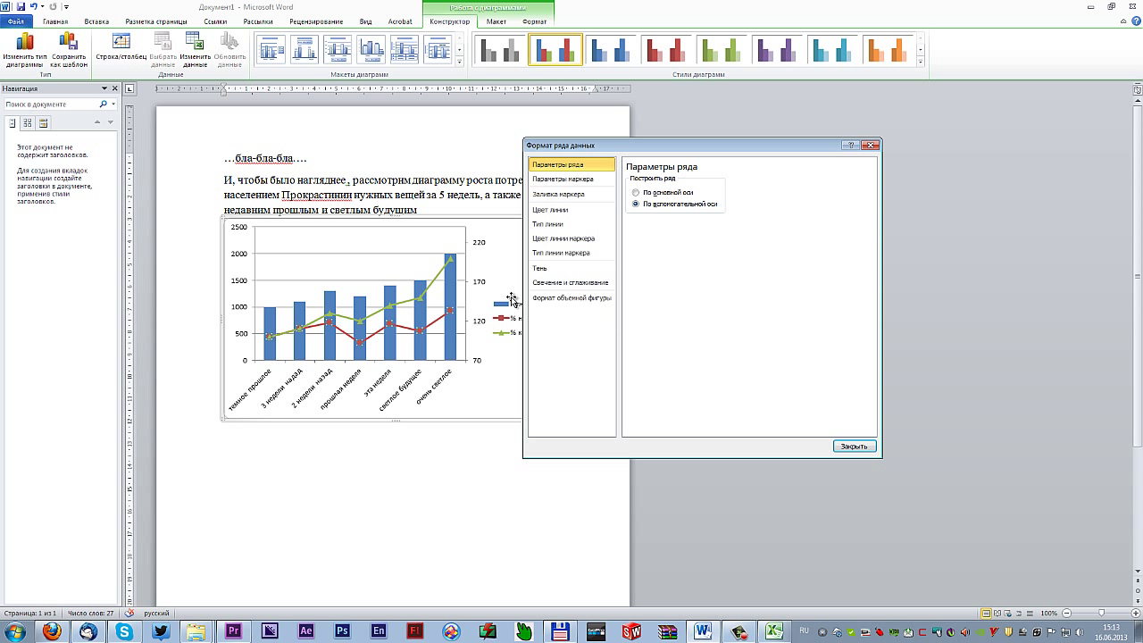
left_click(853, 447)
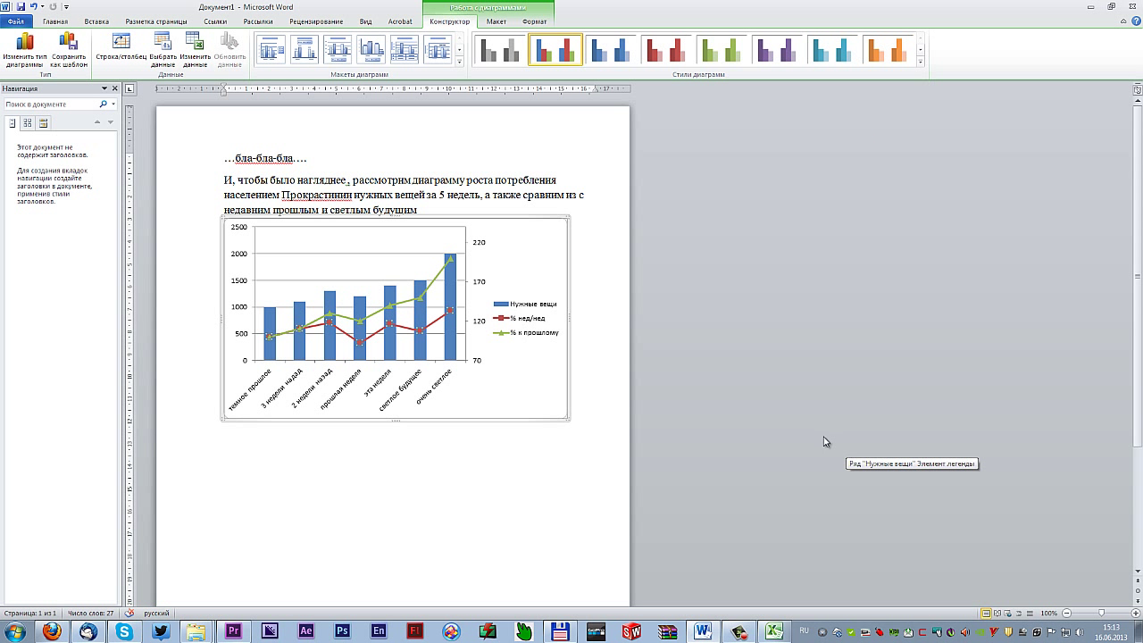
Step: Set the secondary axis major and minor units to Auto in Format Axis
left_click(476, 364)
double_click(476, 364)
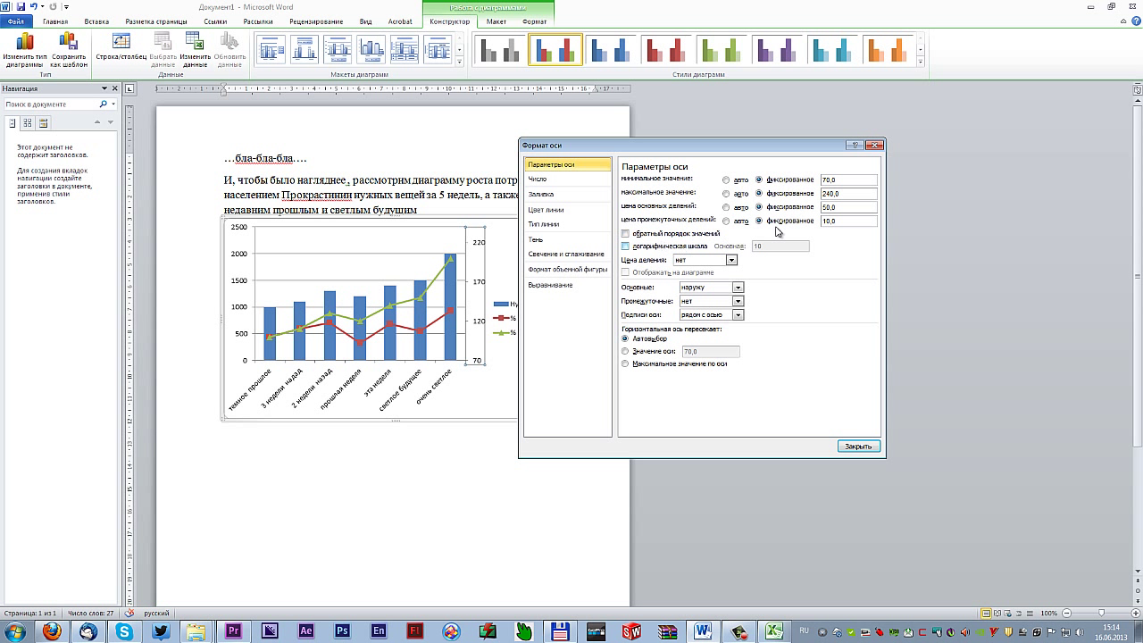
left_click(727, 220)
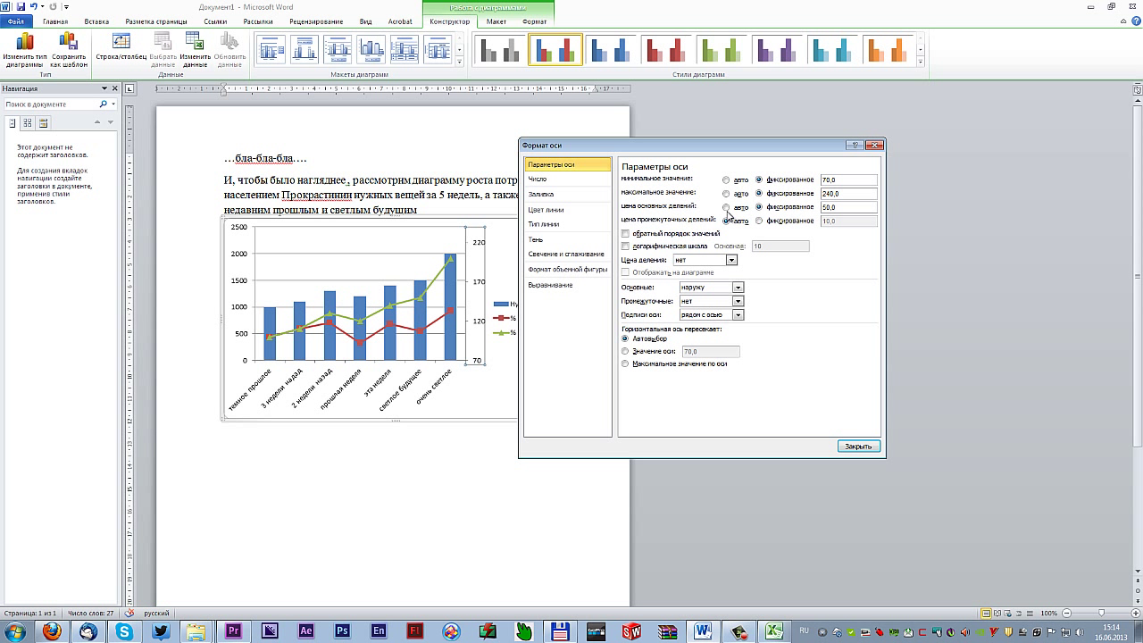
left_click(726, 207)
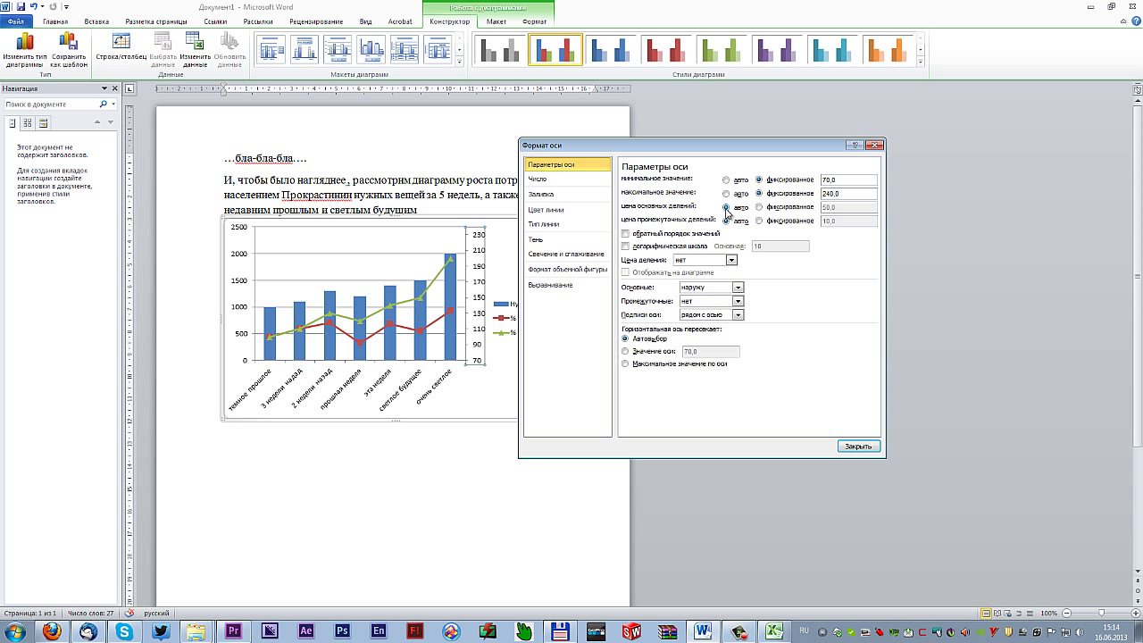
left_click(860, 447)
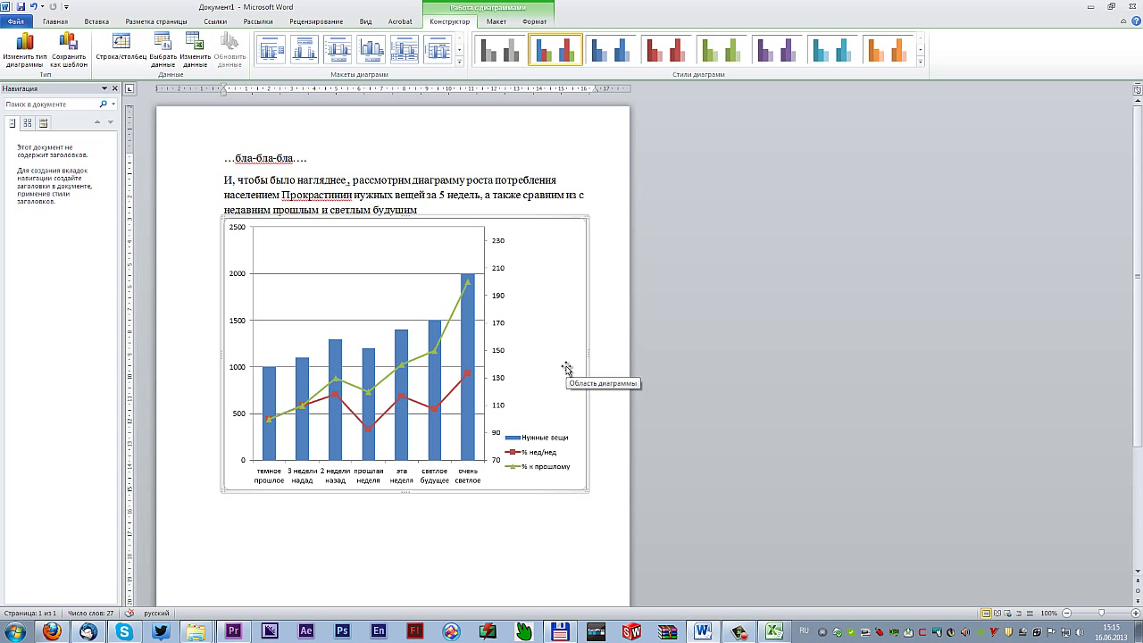
Step: Select the chart's plot area and drag its bottom edge down to enlarge it
left_click(392, 240)
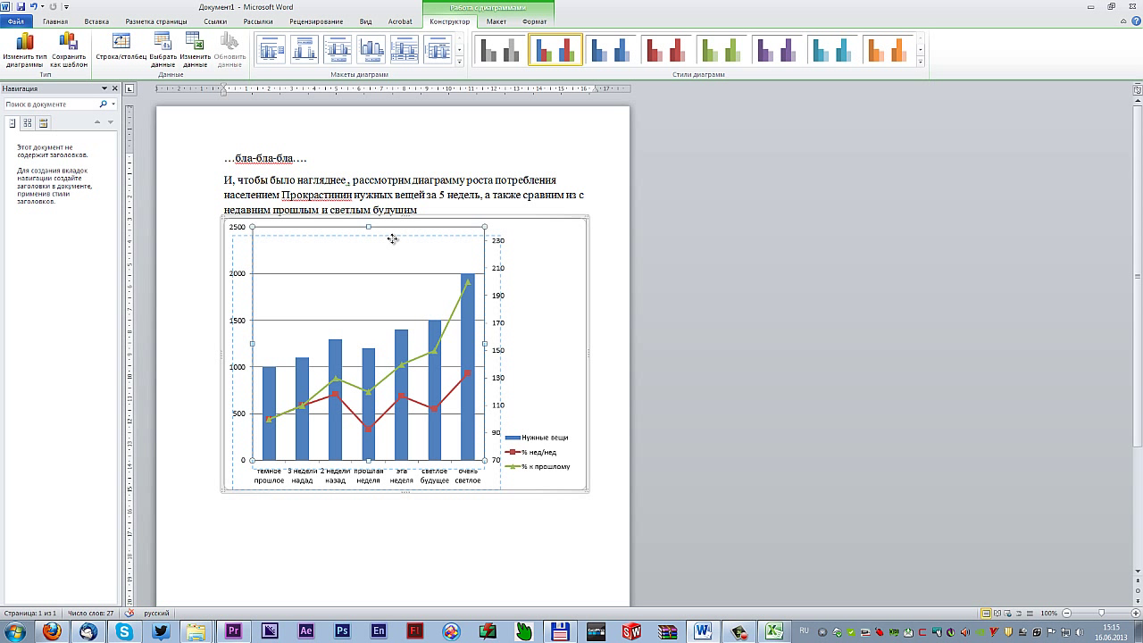
left_click_drag(404, 491, 406, 511)
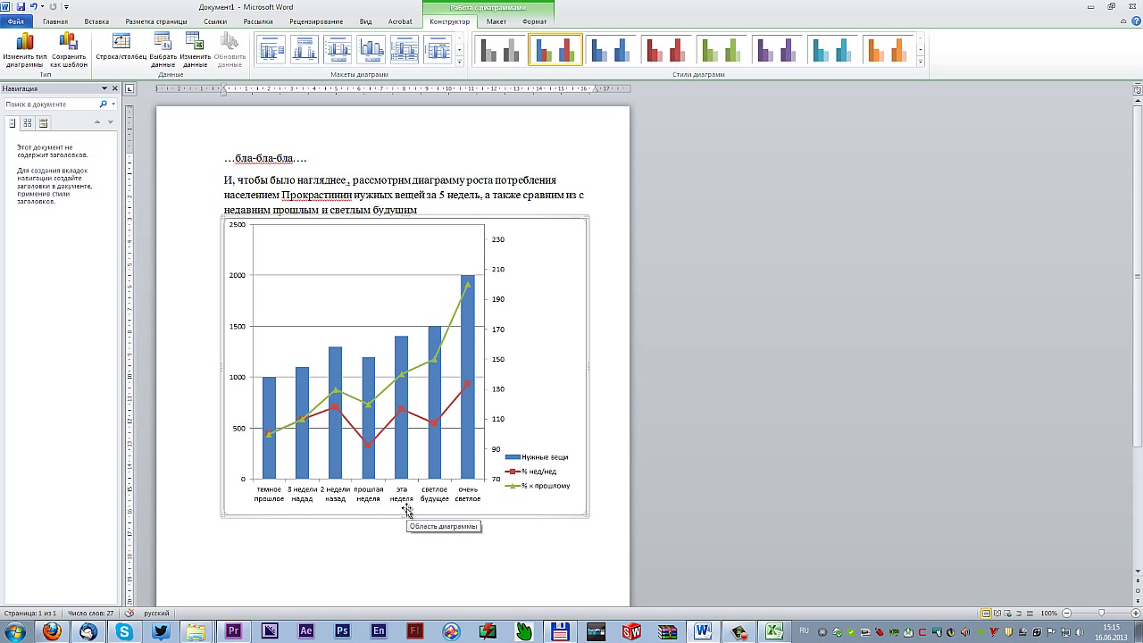
mouse_move(337, 443)
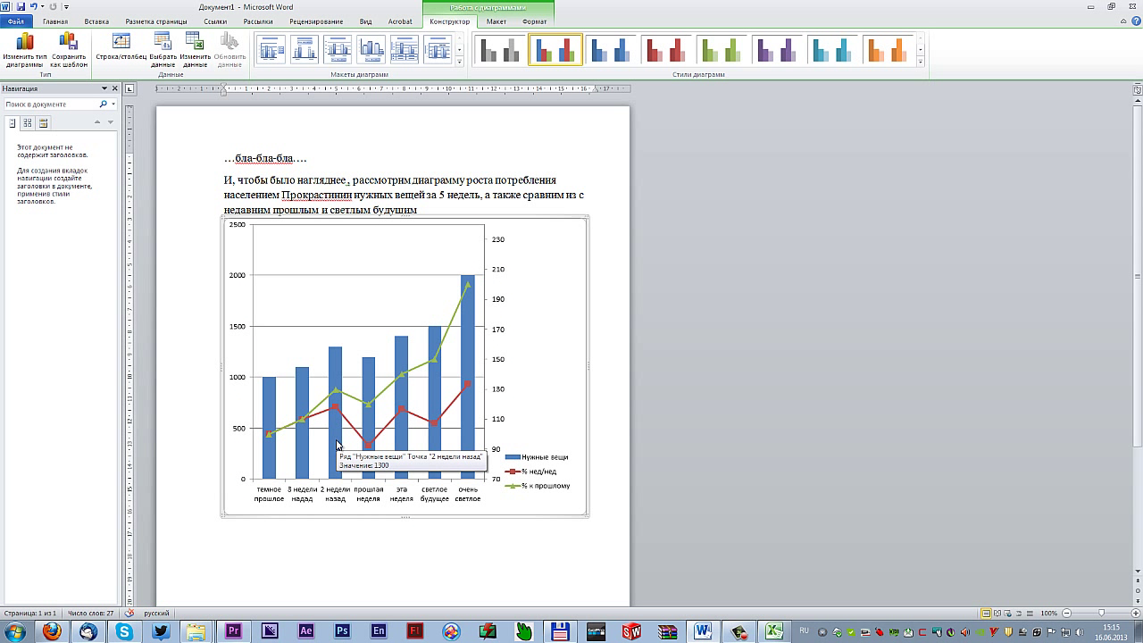